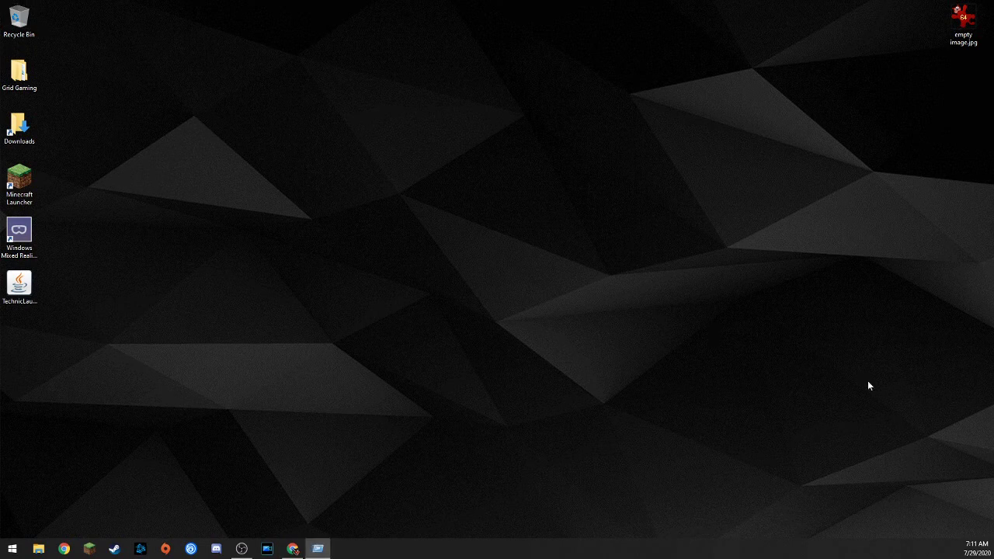
Open the roaming application data folder by running %appdata% from the Run dialog.
left_click_drag(976, 322, 723, 243)
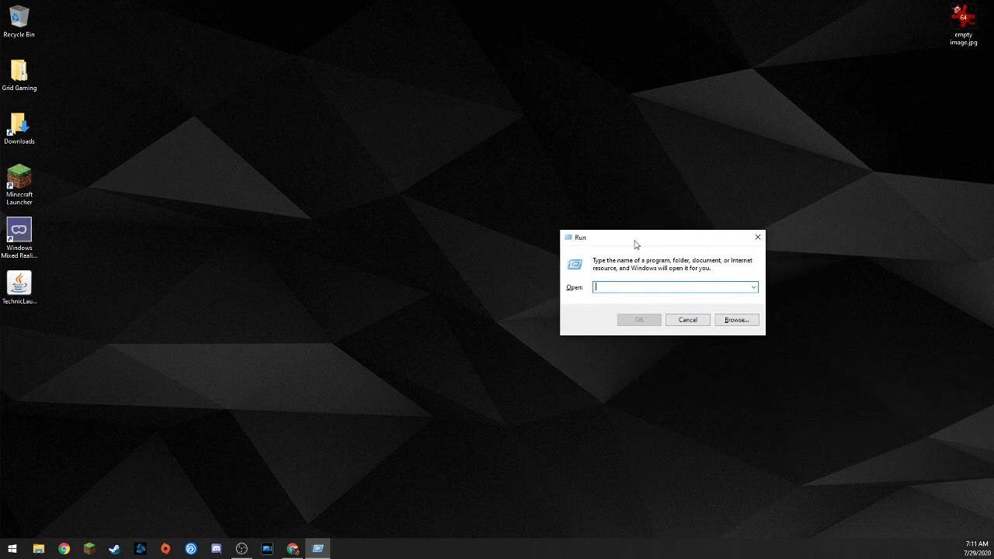
left_click_drag(642, 243, 610, 272)
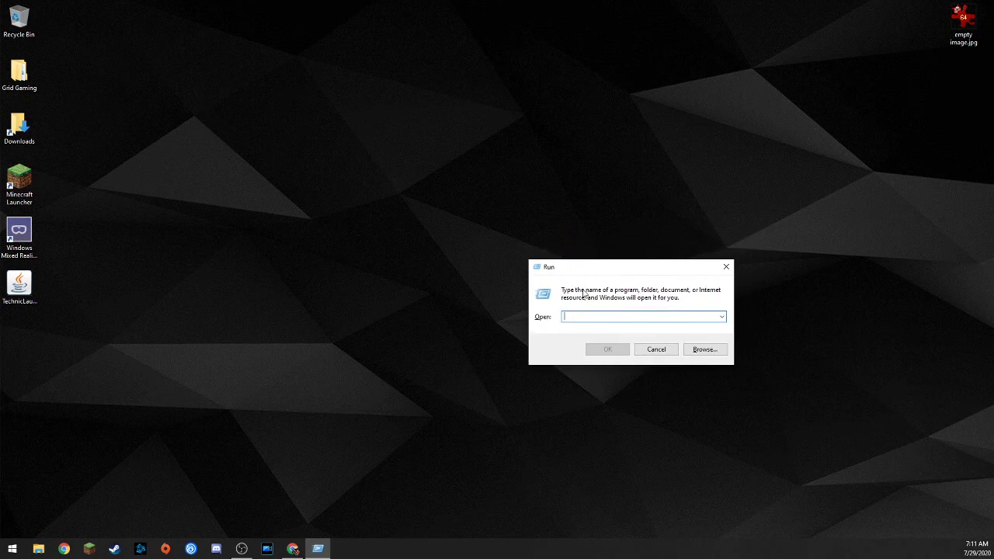
type("%")
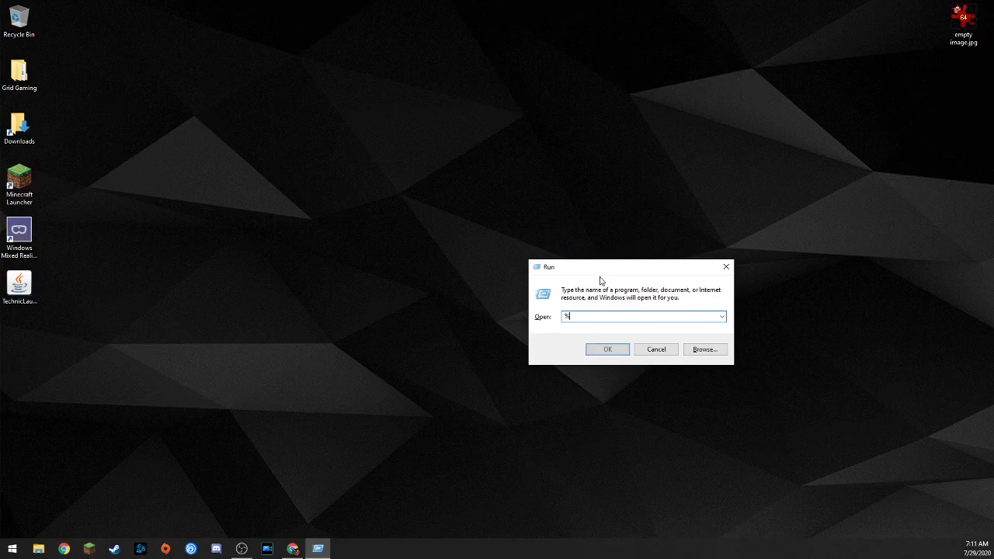
type("appdata%")
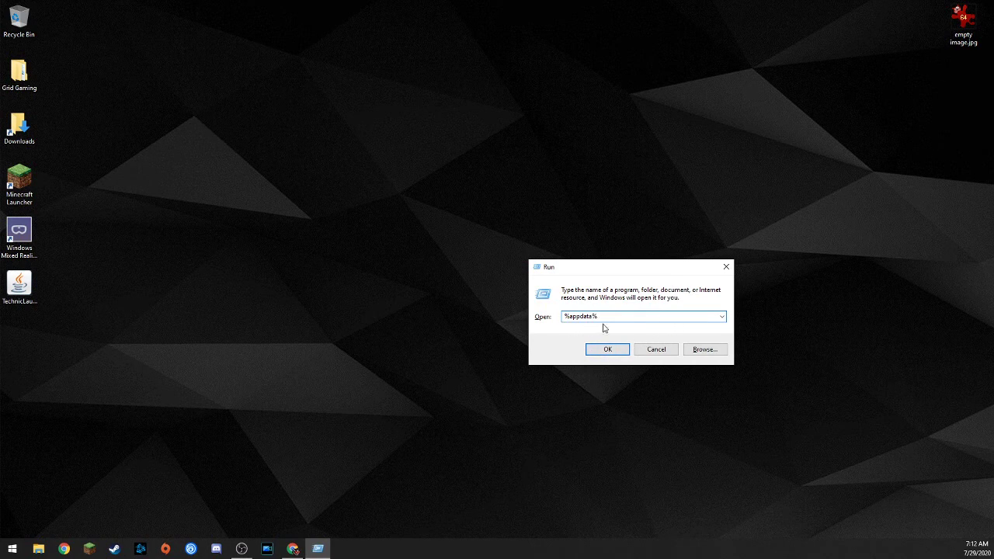
left_click(611, 349)
left_click_drag(603, 179, 591, 148)
Go up from Roaming to the AppData folder and open its Local folder.
scroll(497, 305, "down", 13)
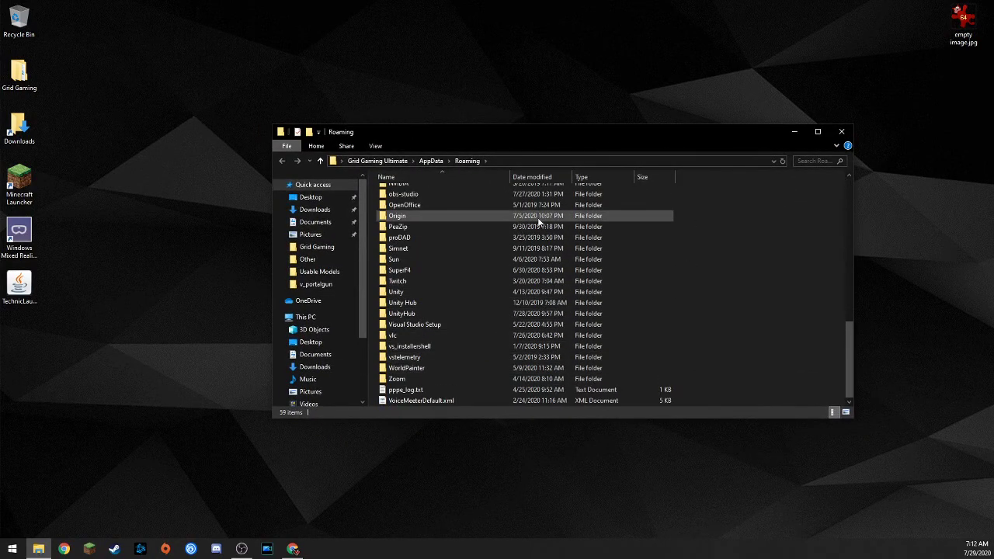
scroll(484, 265, "up", 7)
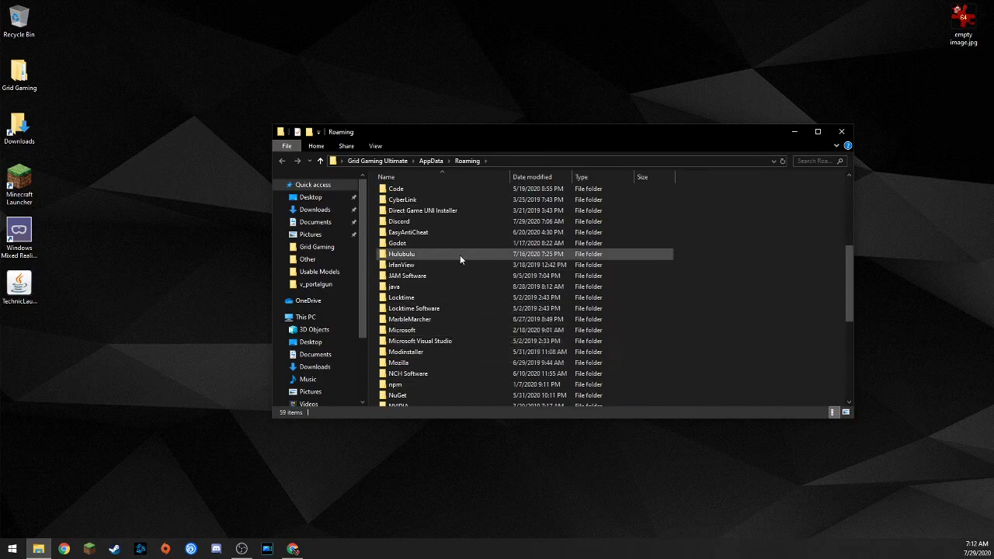
scroll(458, 256, "down", 4)
scroll(470, 288, "up", 11)
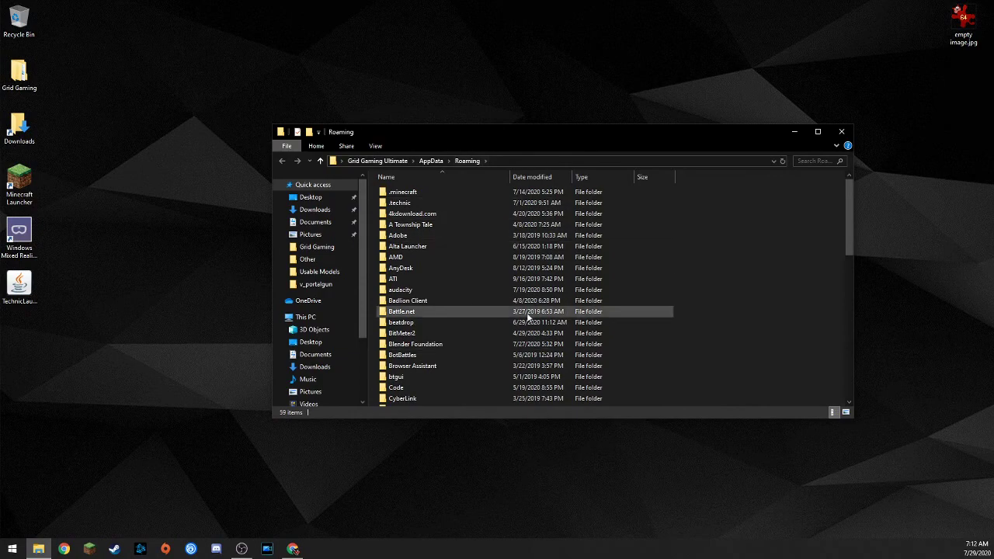
left_click(431, 161)
left_click(408, 239)
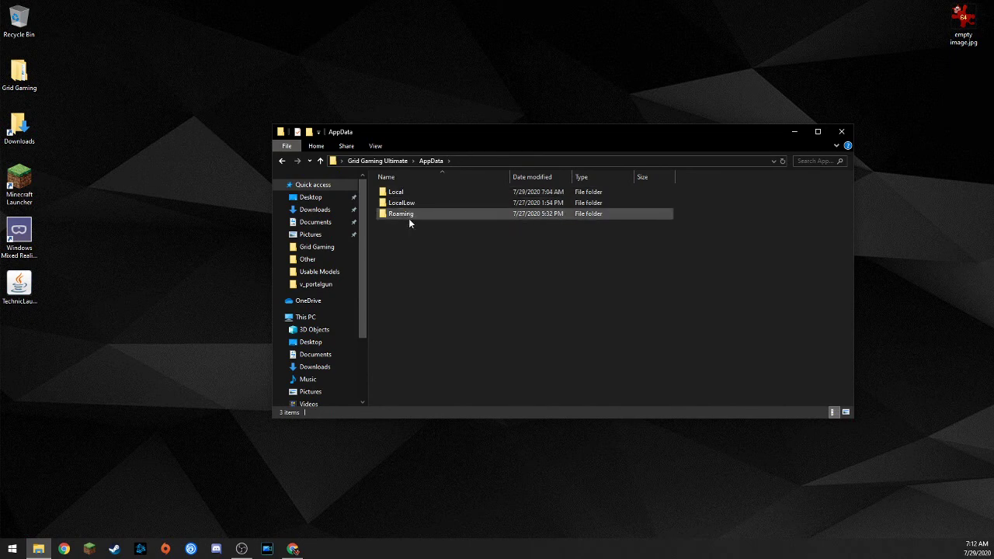
double_click(408, 193)
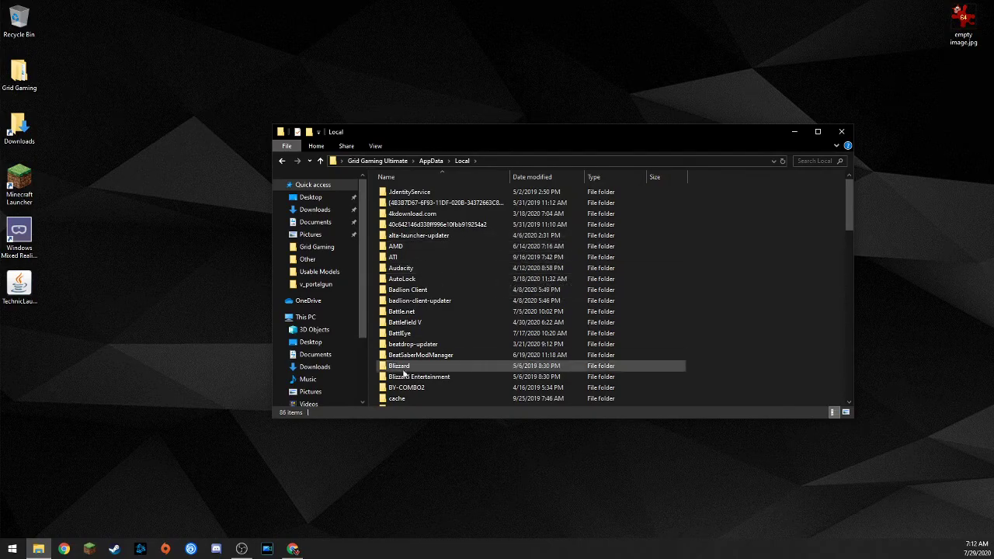
Open the Packages folder inside Local, and in it the Microsoft.MinecraftUWP_8wekyb3d8bbwe folder.
scroll(489, 289, "down", 3)
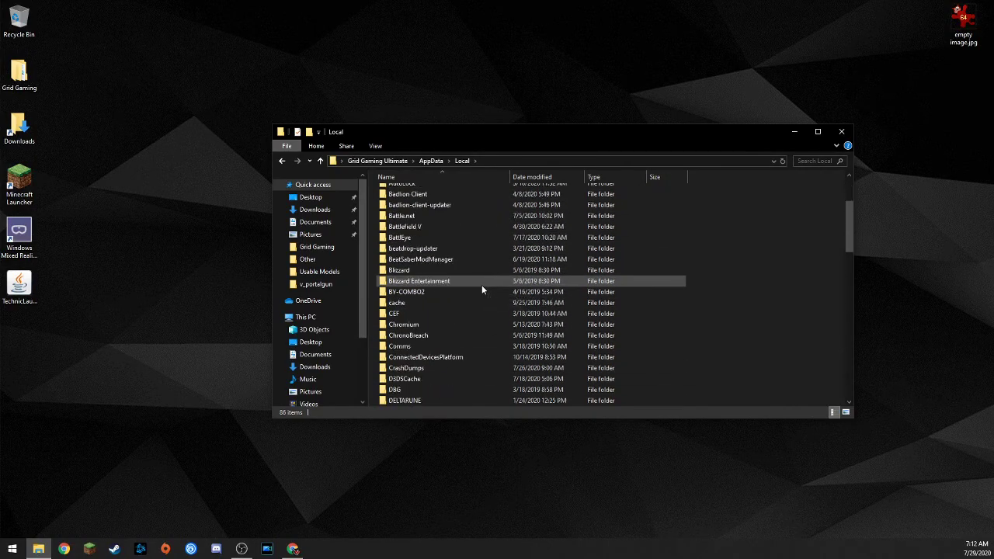
scroll(481, 289, "down", 9)
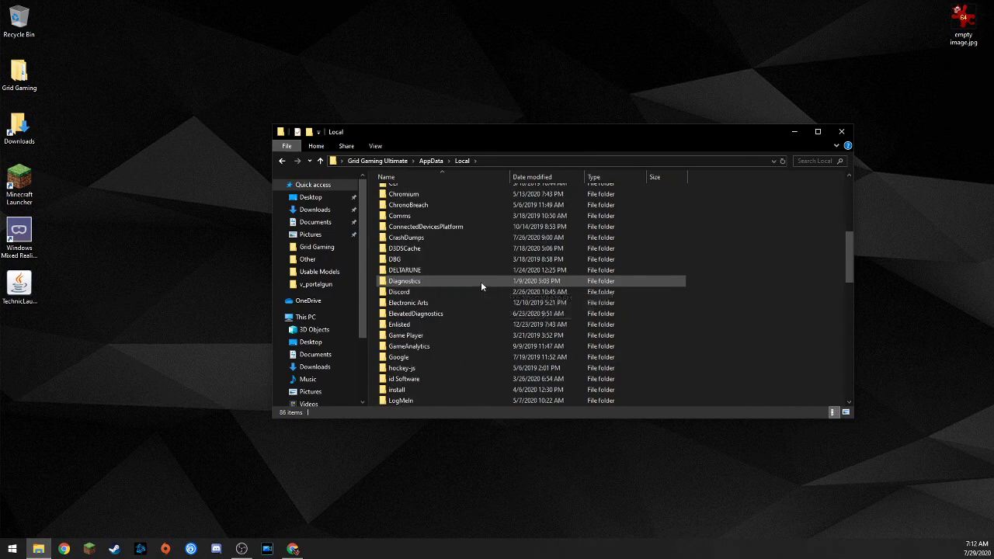
scroll(480, 285, "down", 3)
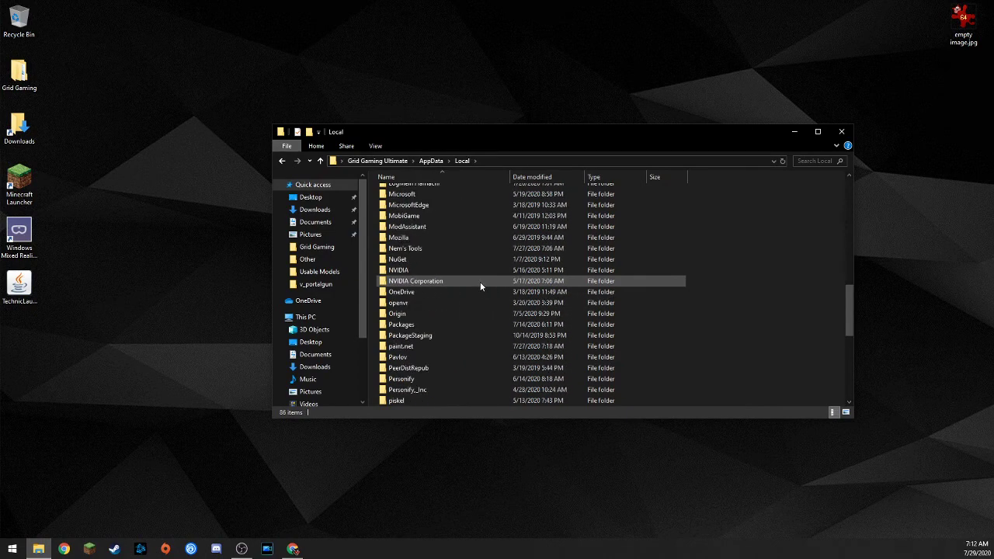
double_click(414, 292)
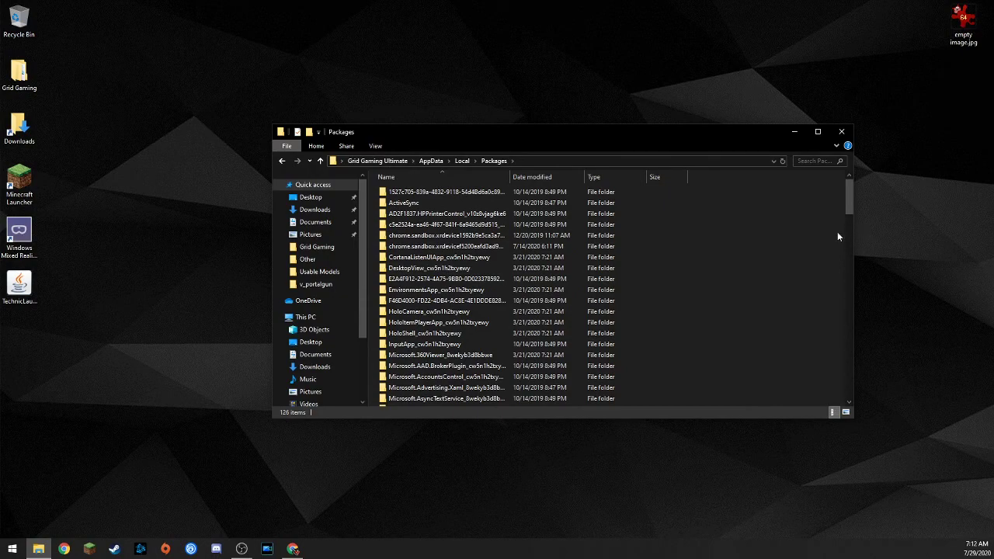
scroll(837, 236, "down", 8)
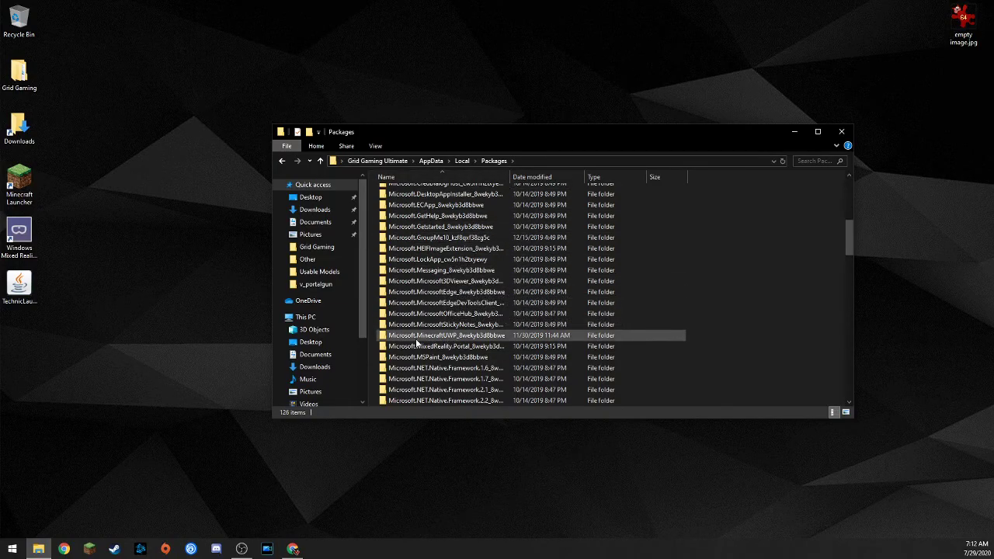
double_click(457, 337)
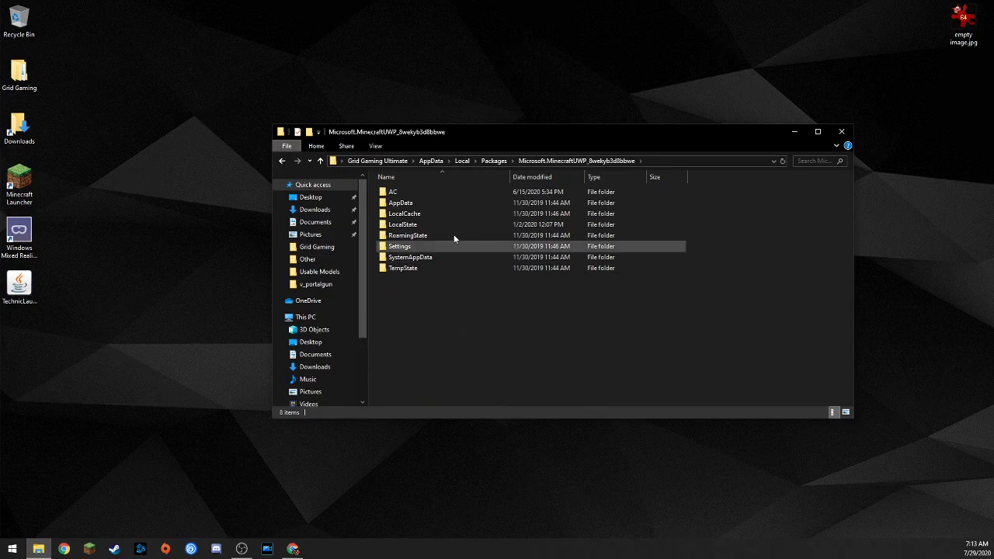
Open the minecraftWorlds folder through LocalState, games and com.mojang.
double_click(418, 225)
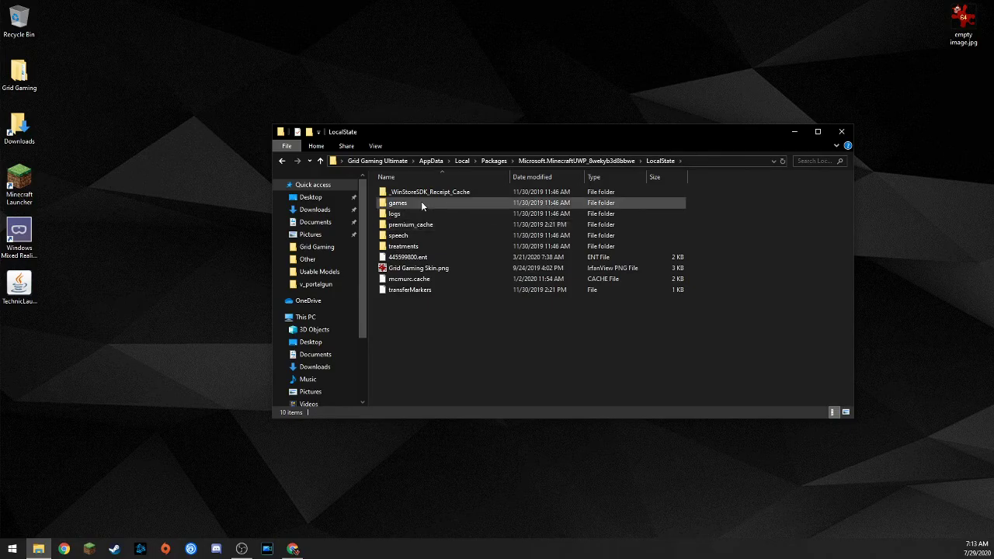
double_click(421, 201)
double_click(424, 192)
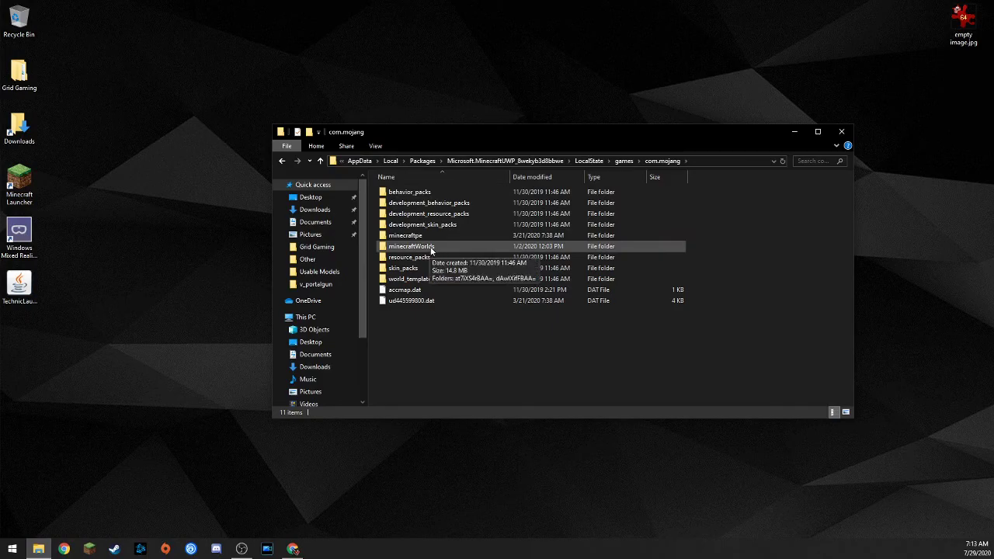
double_click(430, 248)
left_click_drag(425, 210, 498, 309)
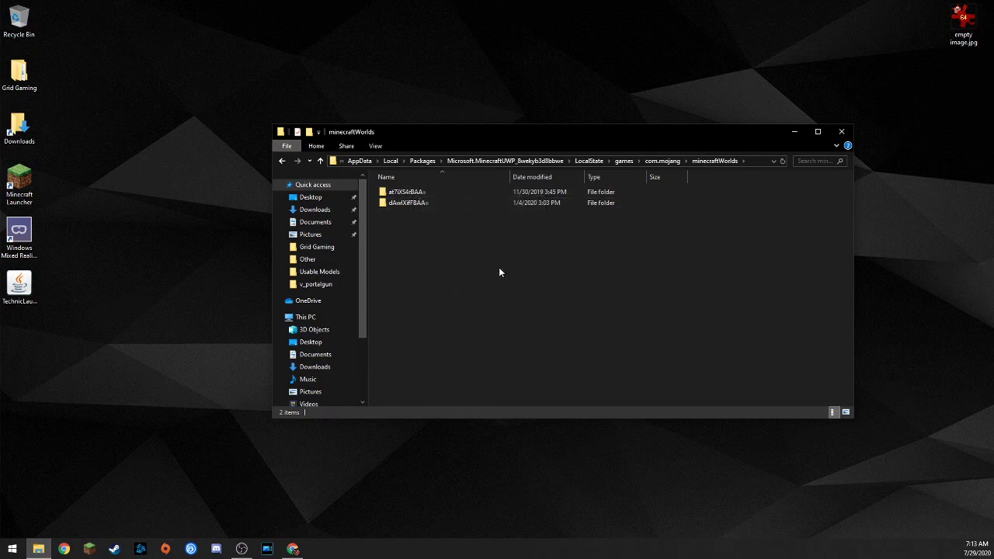
Inspect the contents of the world folder dated 1/4/2020, and return to minecraftWorlds.
double_click(422, 205)
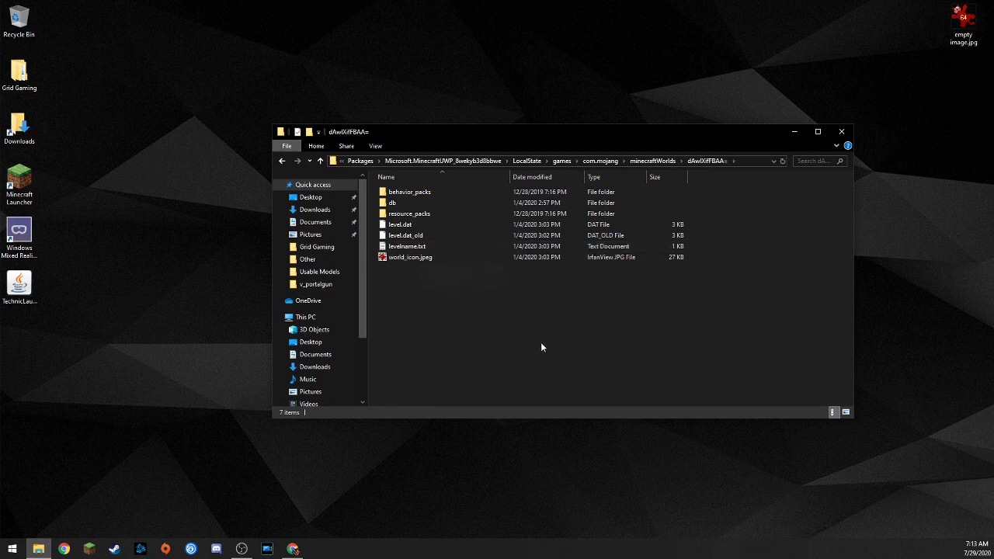
left_click(641, 162)
left_click(415, 245)
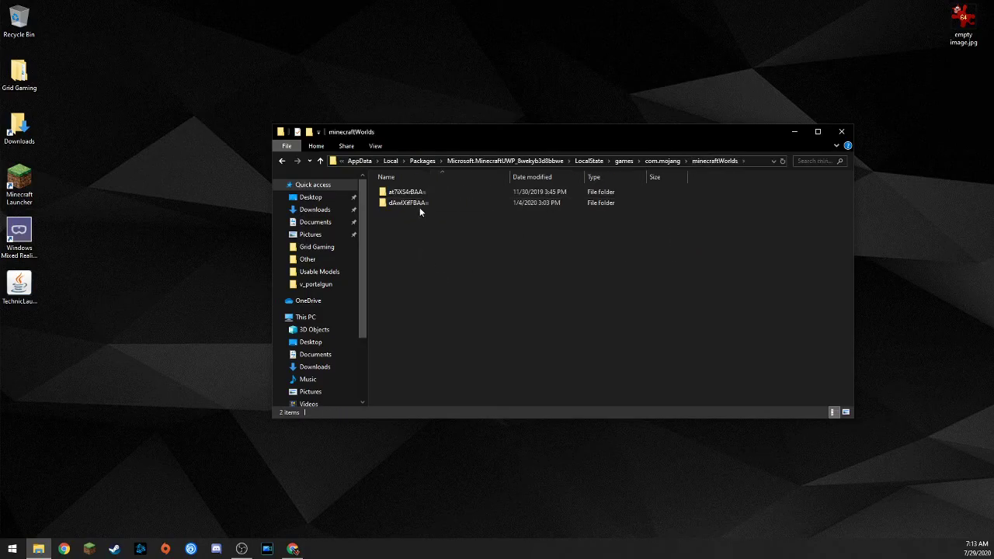
Copy the world folder dated 1/4/2020 from minecraftWorlds and paste it onto the desktop.
left_click(420, 207)
left_click(470, 241)
left_click(425, 207)
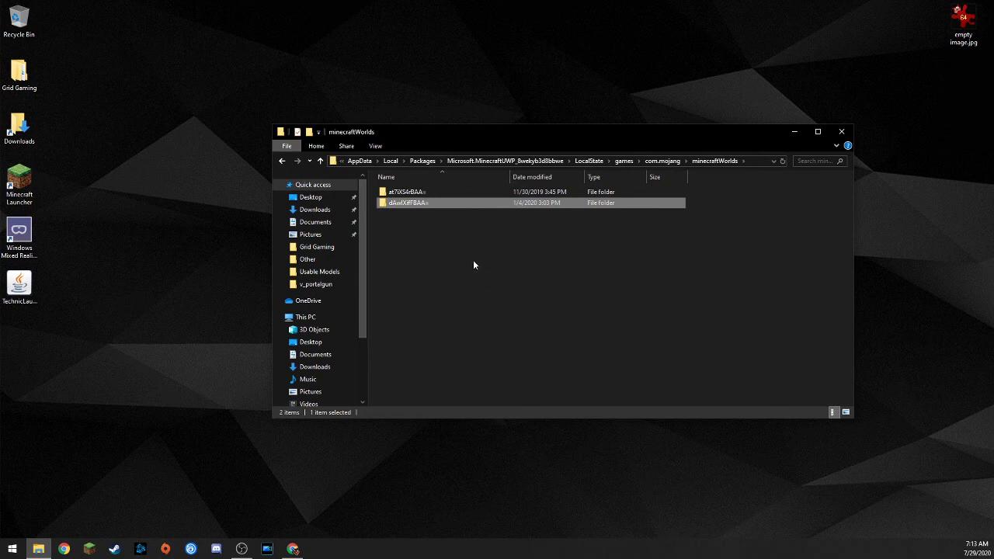
left_click(418, 217)
right_click(407, 203)
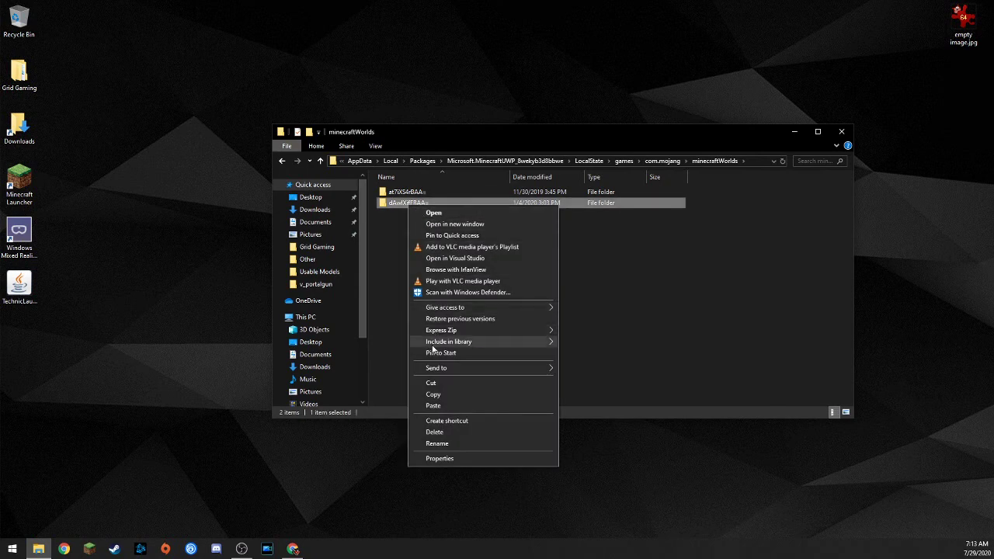
left_click(433, 394)
left_click(106, 331)
key("ctrl+v")
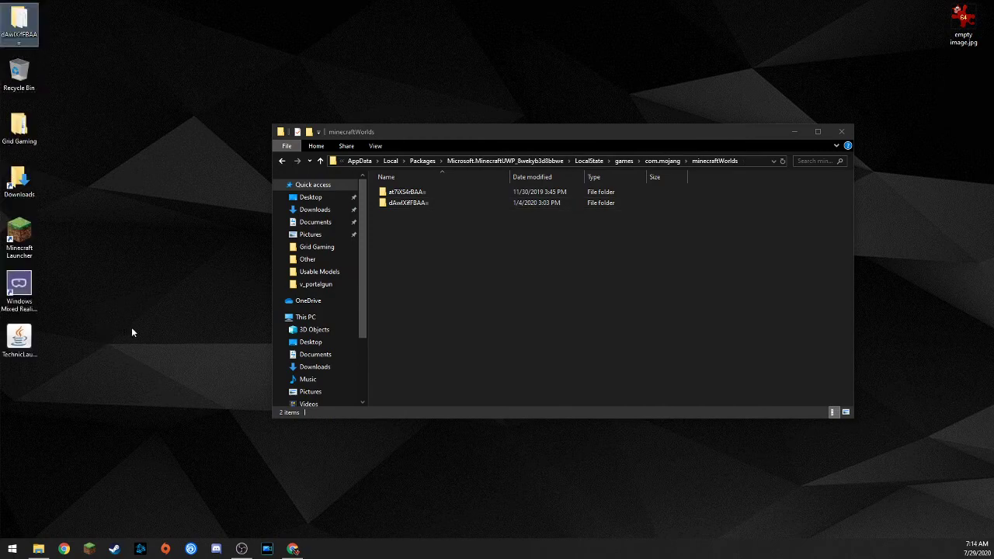
Move the copied world folder out of the desktop's icon column and restore the other icons to their original order.
left_click_drag(18, 23, 97, 23)
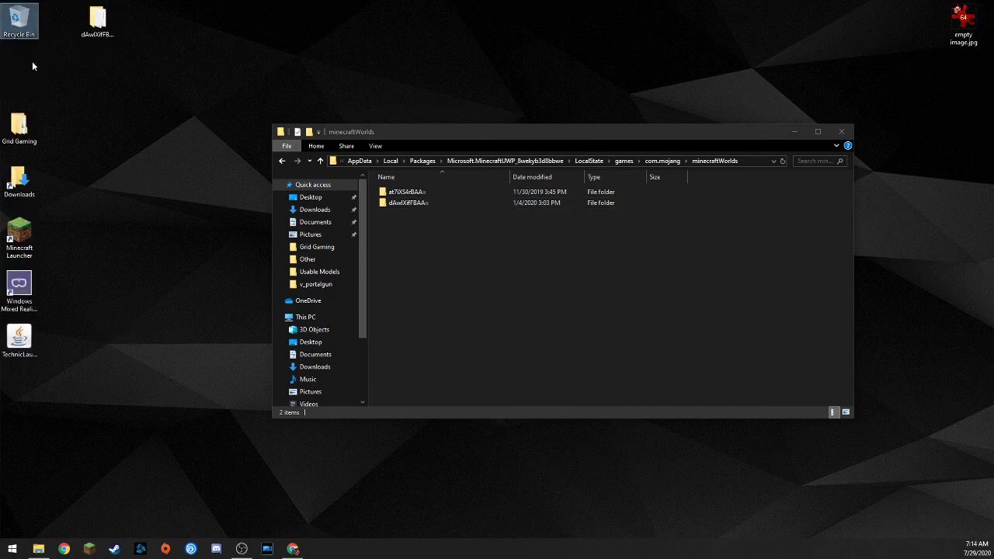
left_click_drag(31, 183, 31, 129)
left_click_drag(46, 231, 47, 178)
left_click_drag(31, 285, 31, 232)
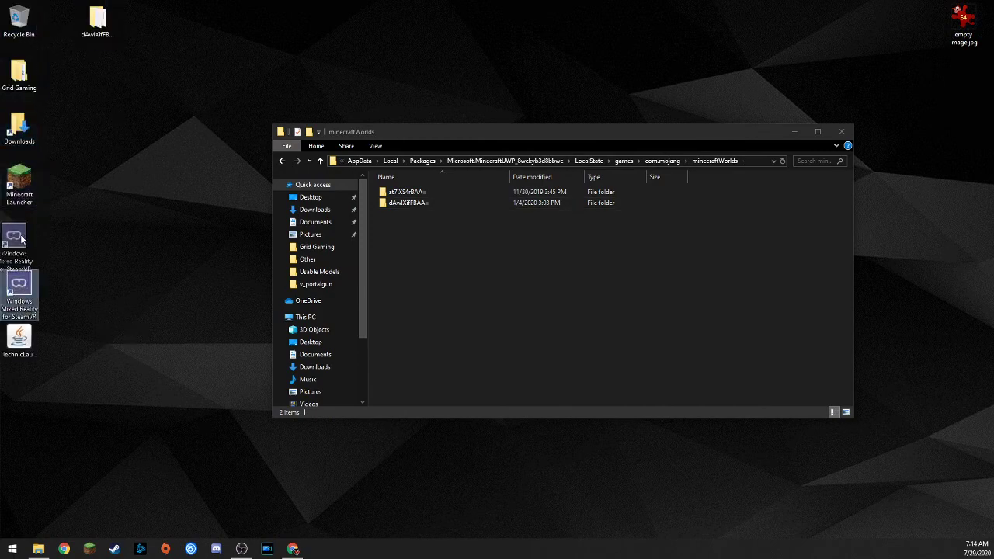
left_click_drag(33, 325, 33, 271)
Close the minecraftWorlds window and place the copied world folder in the middle of the desktop.
left_click_drag(543, 138, 632, 129)
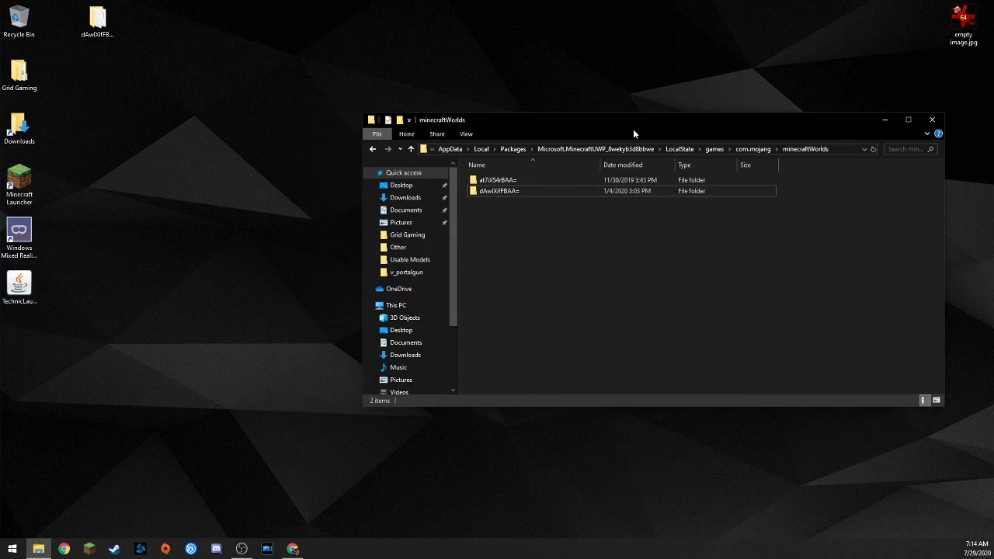
left_click(931, 118)
left_click_drag(97, 24, 491, 237)
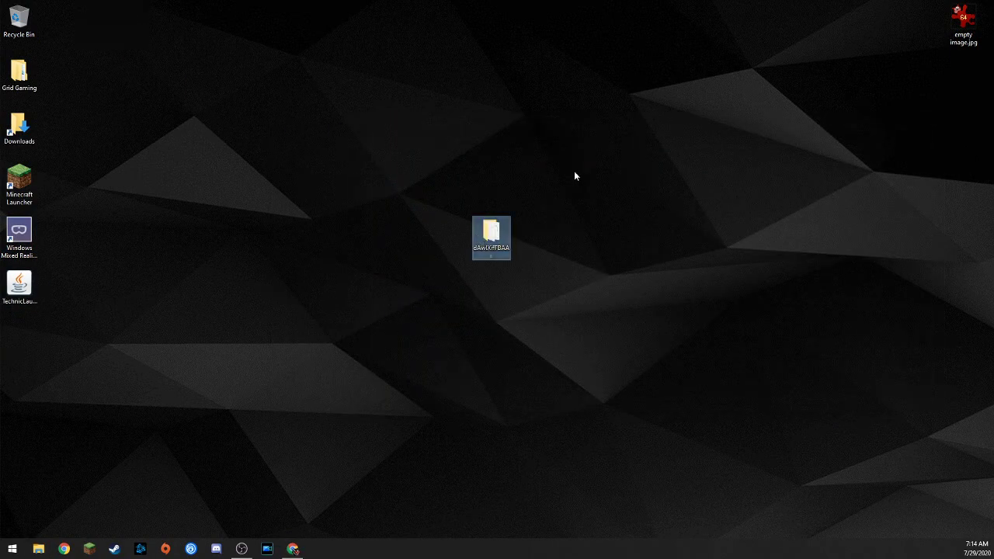
left_click(413, 188)
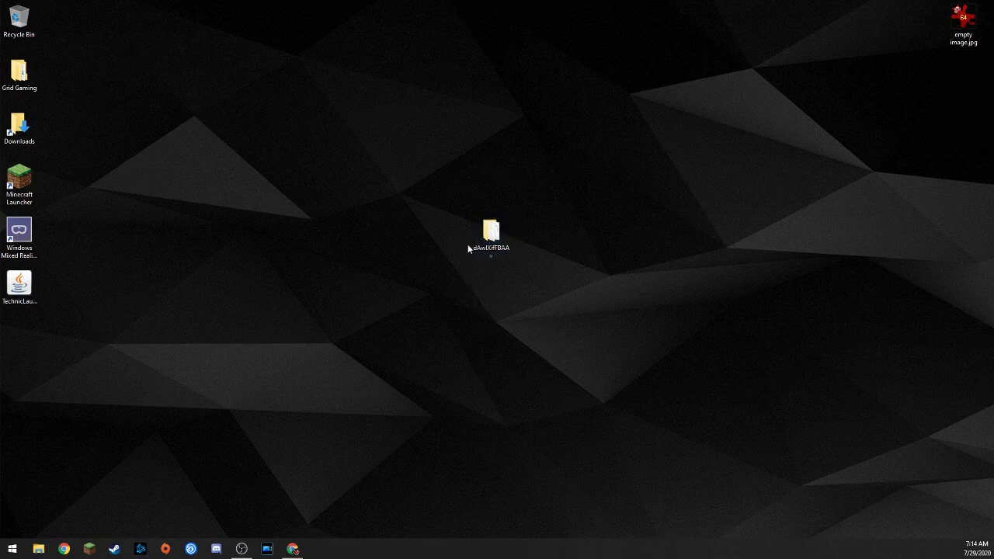
Copy the world folder from the desktop onto USB Drive (G:) and close the drive's window.
mouse_move(500, 247)
left_click(36, 551)
scroll(423, 296, "down", 3)
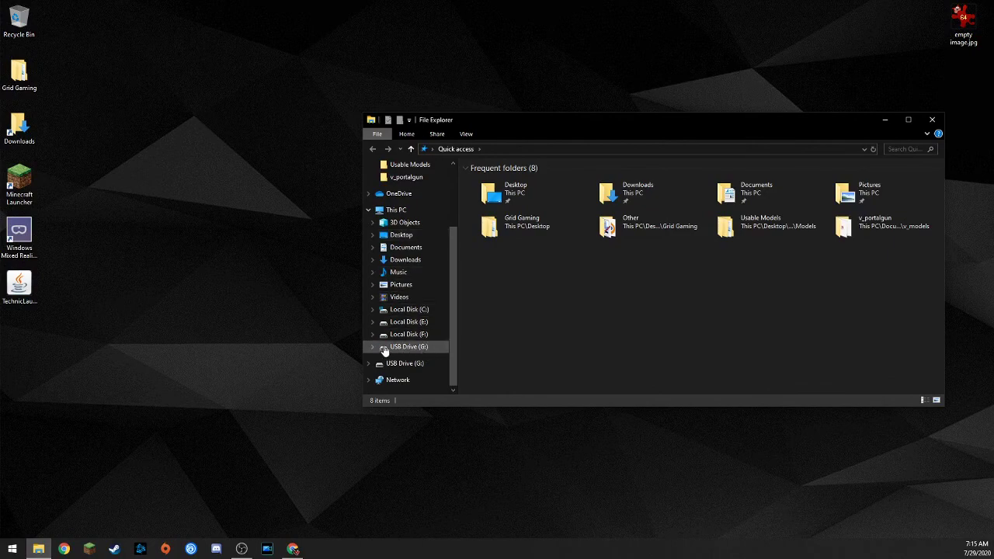
left_click(413, 347)
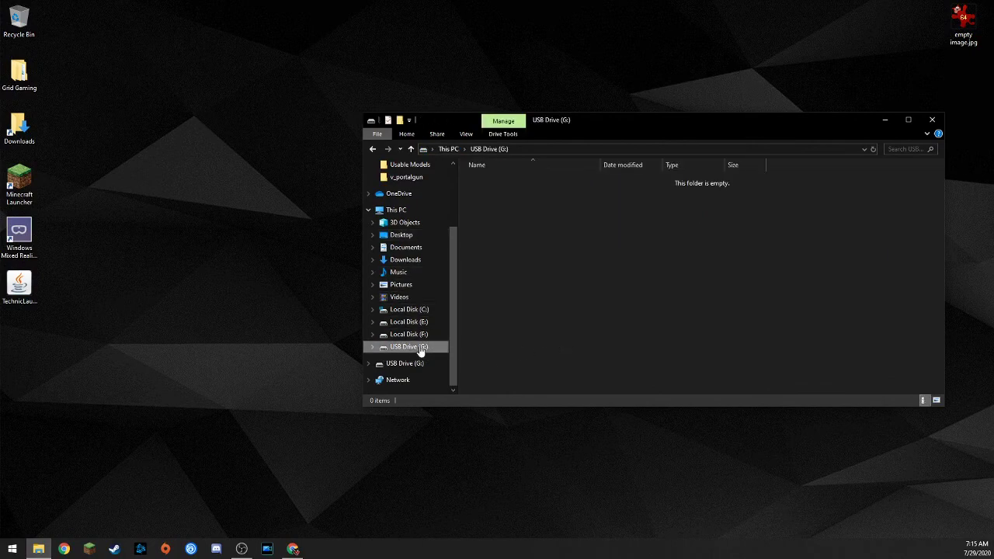
left_click_drag(609, 126, 775, 90)
left_click_drag(495, 237, 714, 202)
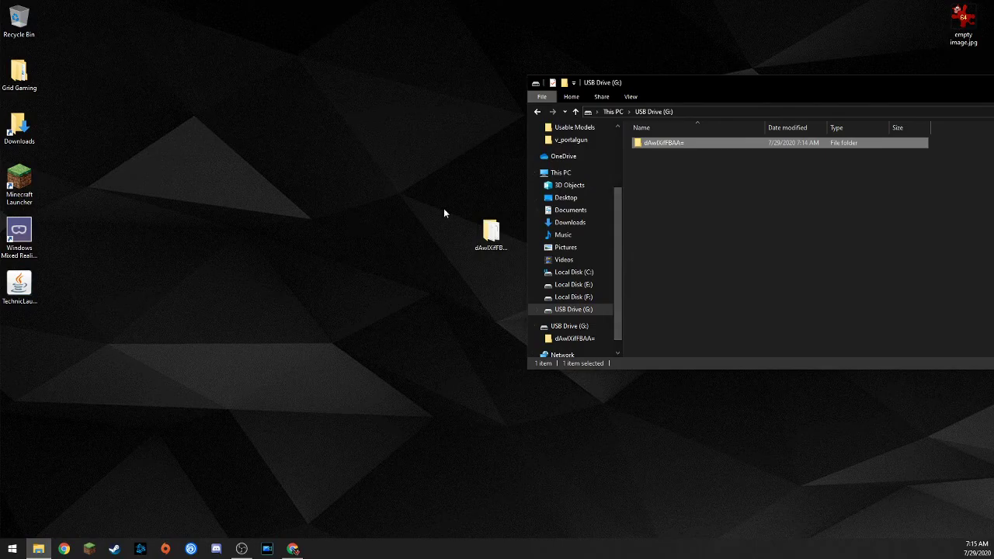
left_click_drag(714, 85, 348, 171)
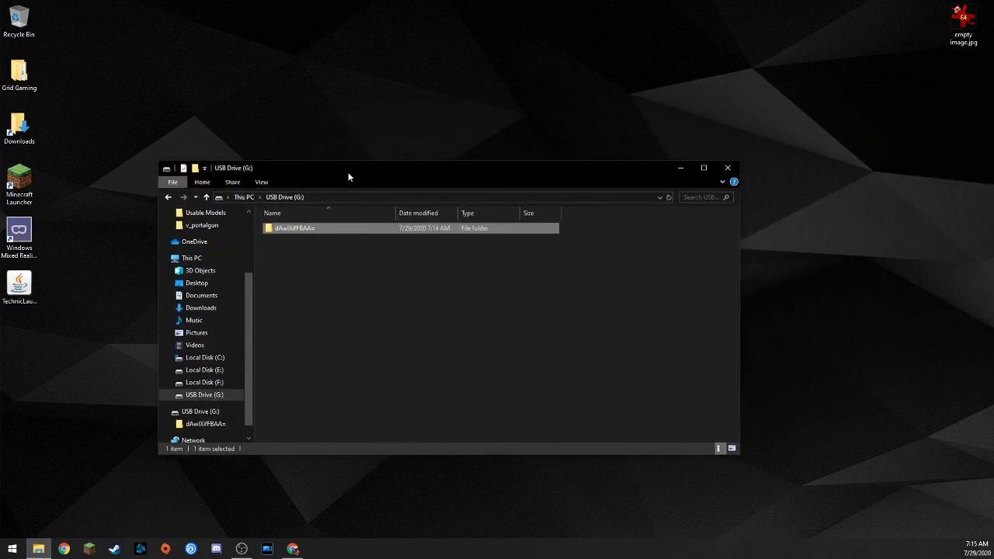
left_click(339, 309)
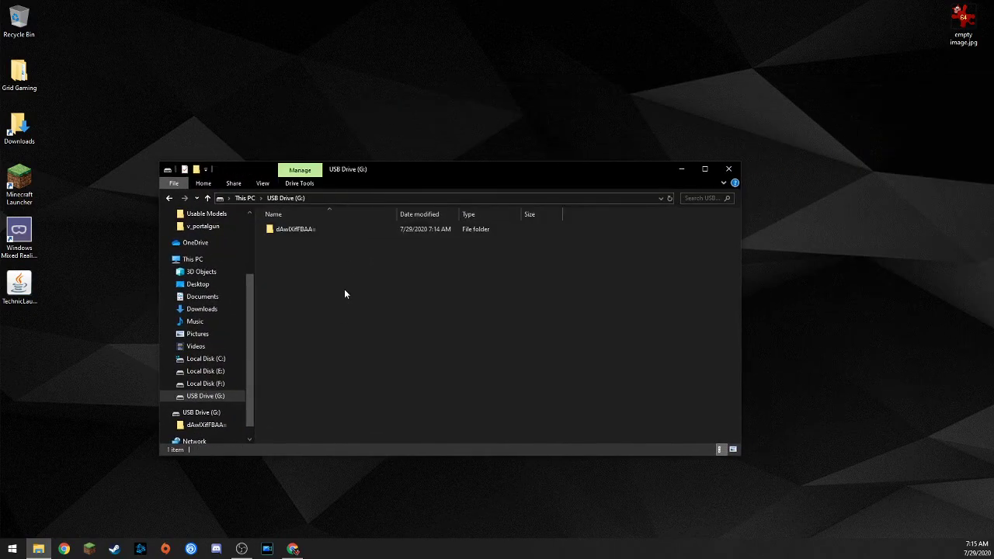
left_click(728, 169)
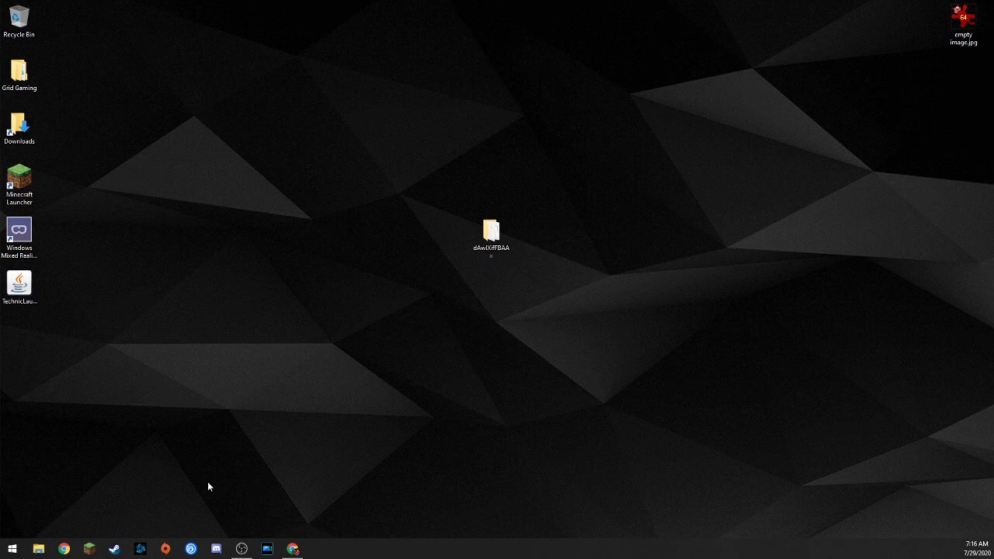
Bring the world folder from the USB drive onto the desktop, close the drive's window, and reposition the folder left of the desktop's centre.
left_click(38, 548)
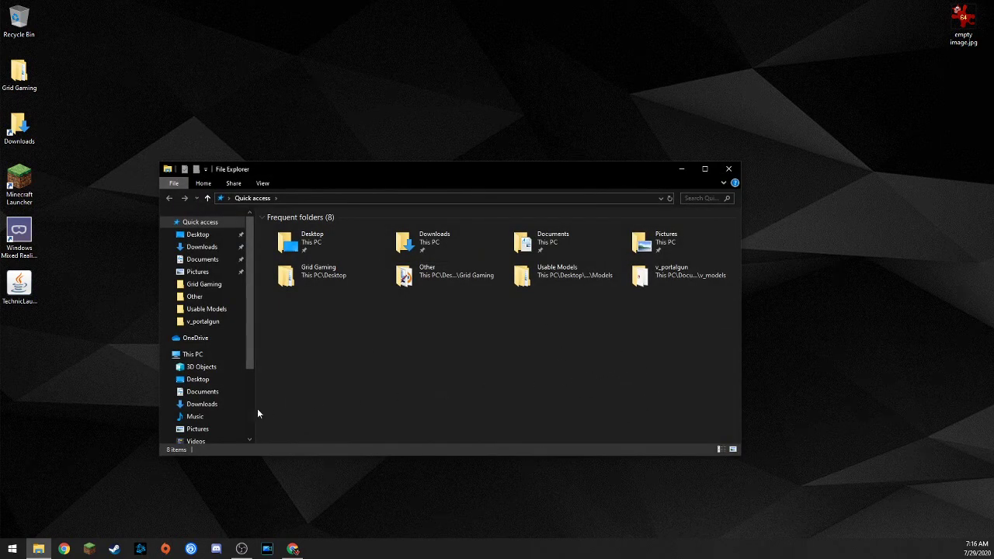
scroll(225, 389, "down", 3)
left_click(218, 397)
left_click_drag(302, 228, 409, 118)
left_click(728, 168)
left_click_drag(496, 231, 371, 192)
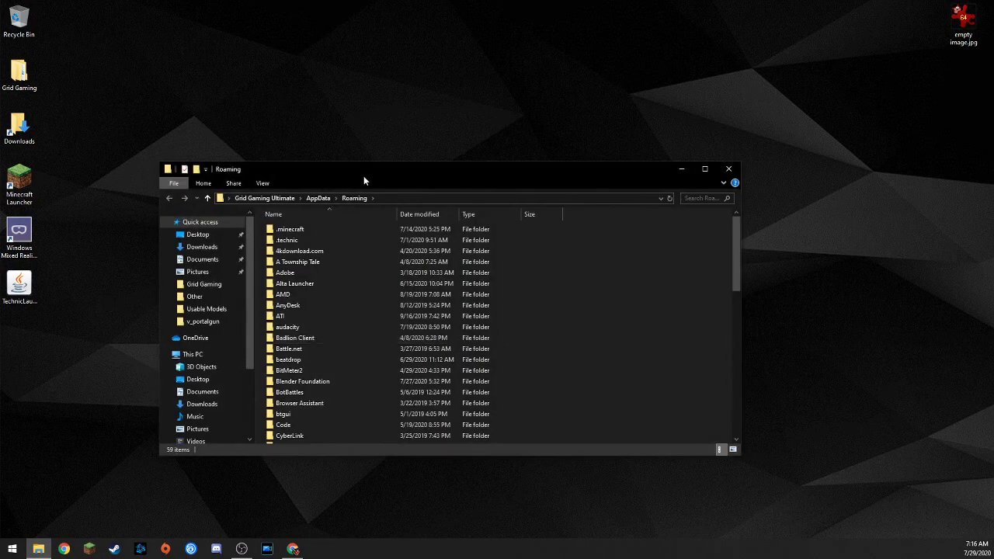
Move the Roaming window clear of the world folder, go up to AppData, and open the Local folder.
left_click_drag(363, 180, 525, 137)
left_click(479, 155)
left_click_drag(601, 121, 718, 105)
left_click(556, 159)
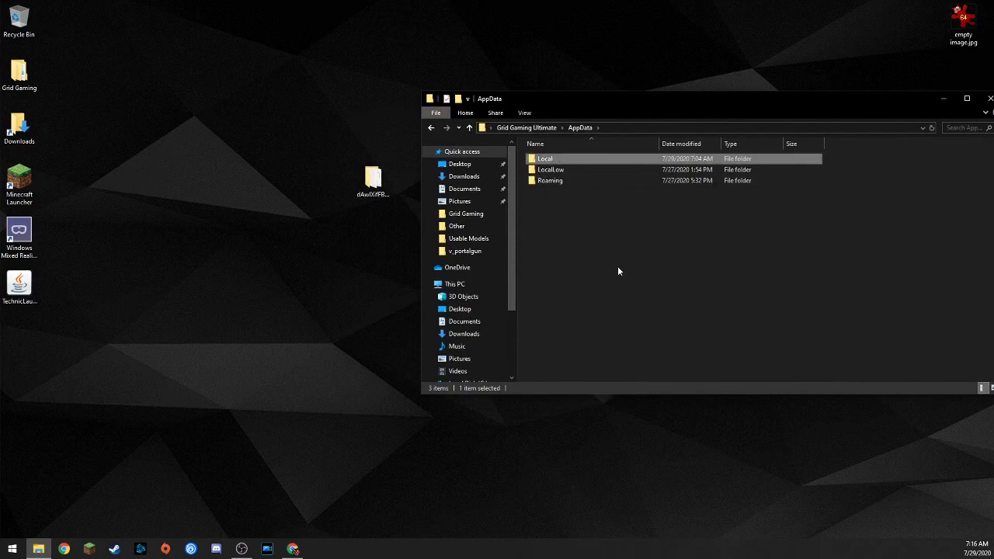
key("Return")
Open the Microsoft.MinecraftUWP_8wekyb3d8bbwe folder inside Packages.
scroll(614, 274, "down", 5)
scroll(605, 278, "down", 8)
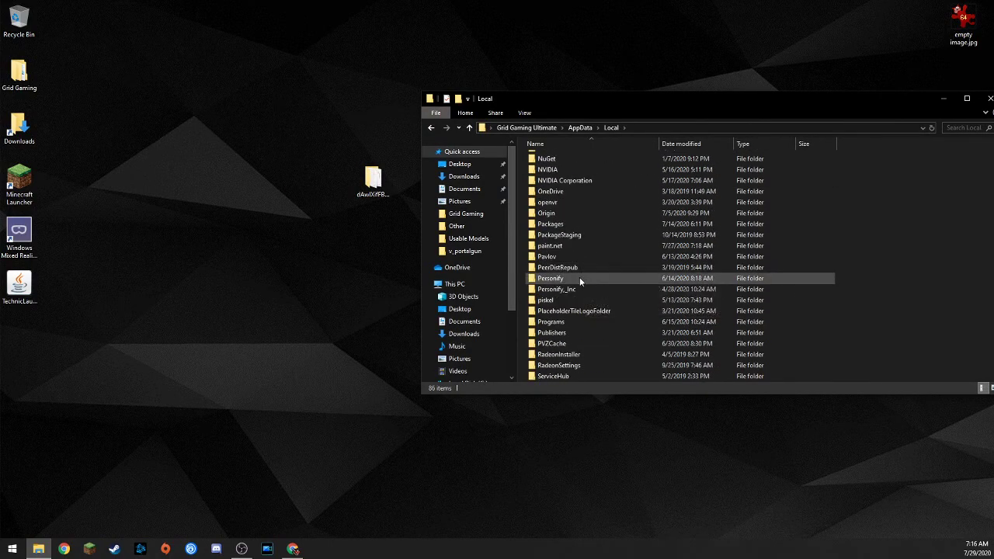
scroll(579, 279, "down", 1)
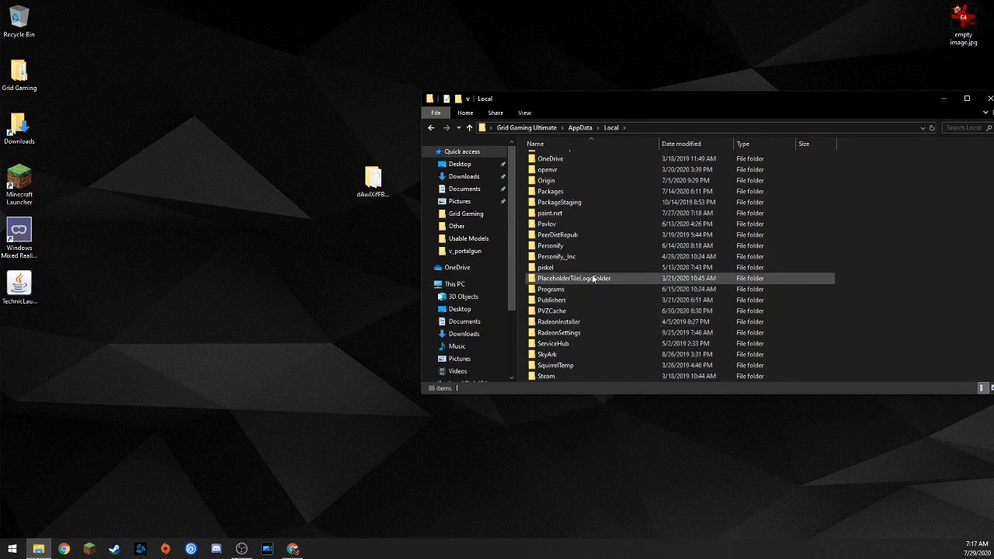
double_click(576, 191)
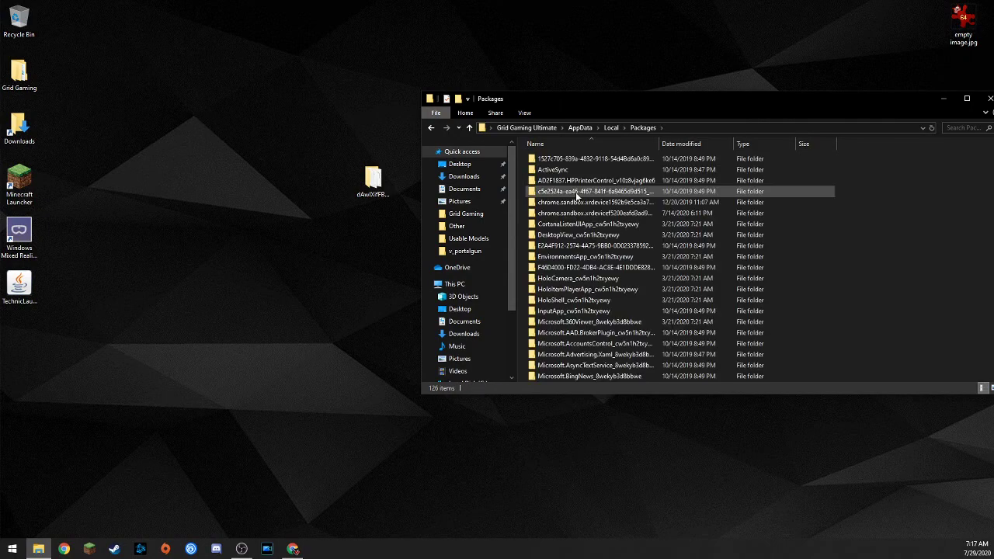
scroll(598, 333, "down", 8)
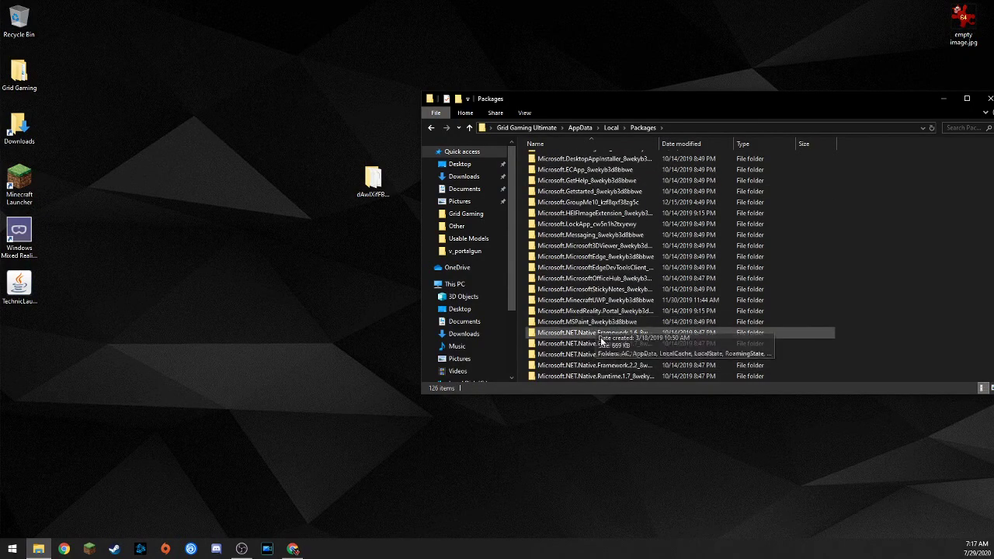
double_click(594, 299)
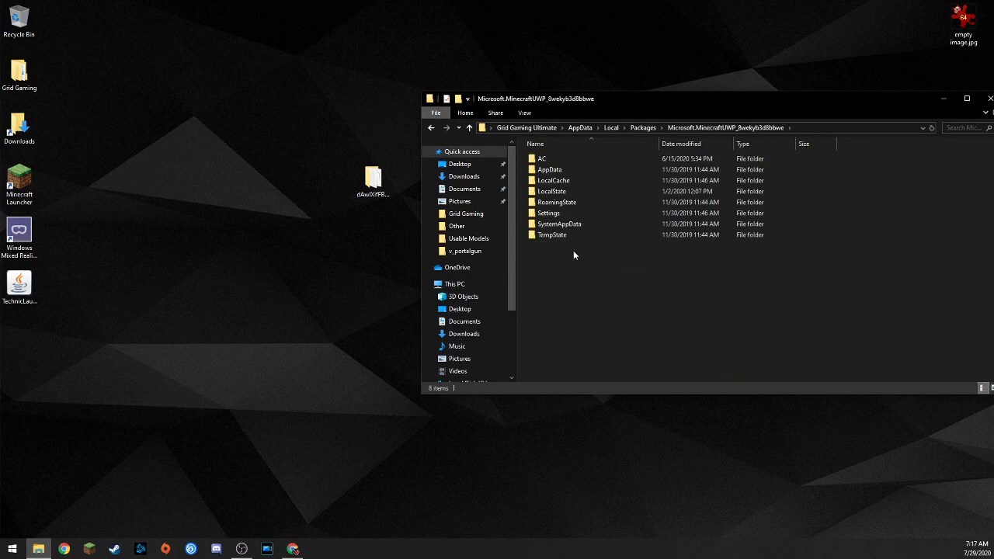
Open the minecraftWorlds folder through LocalState, games and com.mojang.
left_click(567, 192)
double_click(568, 192)
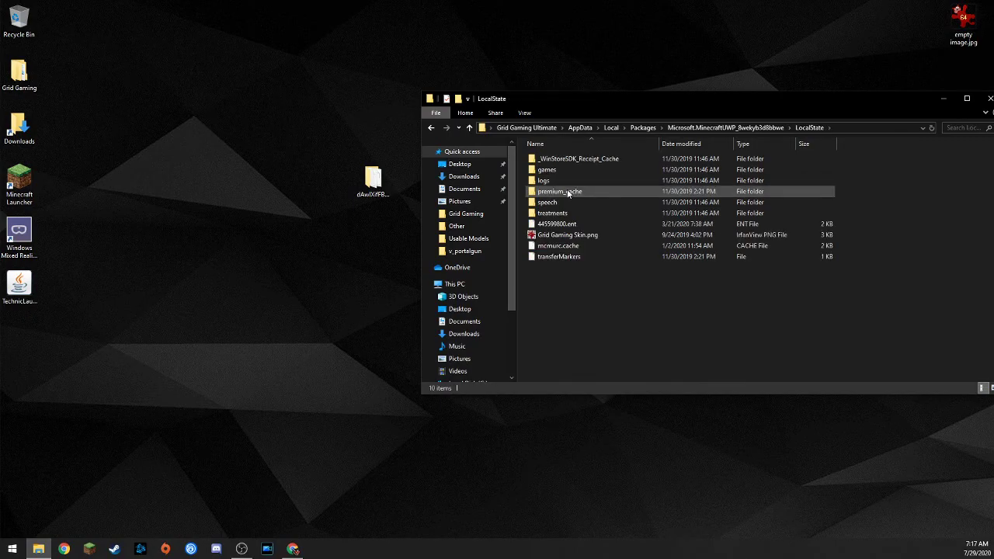
double_click(570, 170)
left_click(568, 160)
double_click(568, 160)
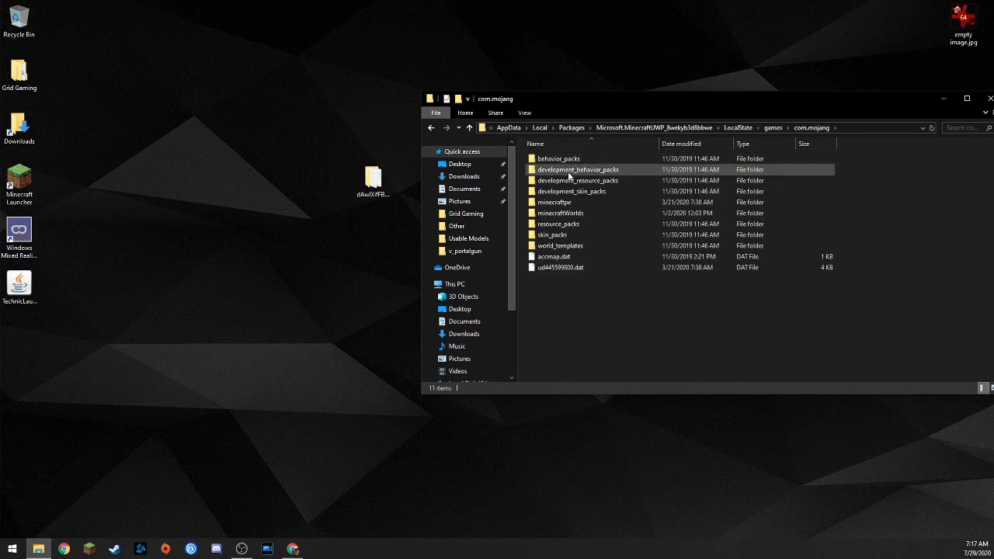
double_click(576, 214)
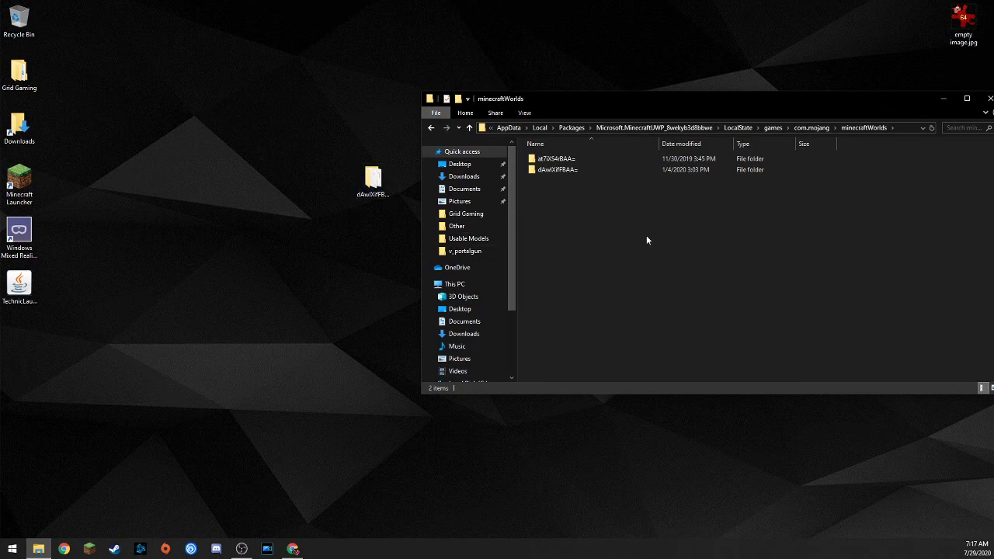
Delete the copied world folder from the desktop and move the minecraftWorlds window to the middle of the screen.
left_click_drag(379, 330, 370, 159)
key("Delete")
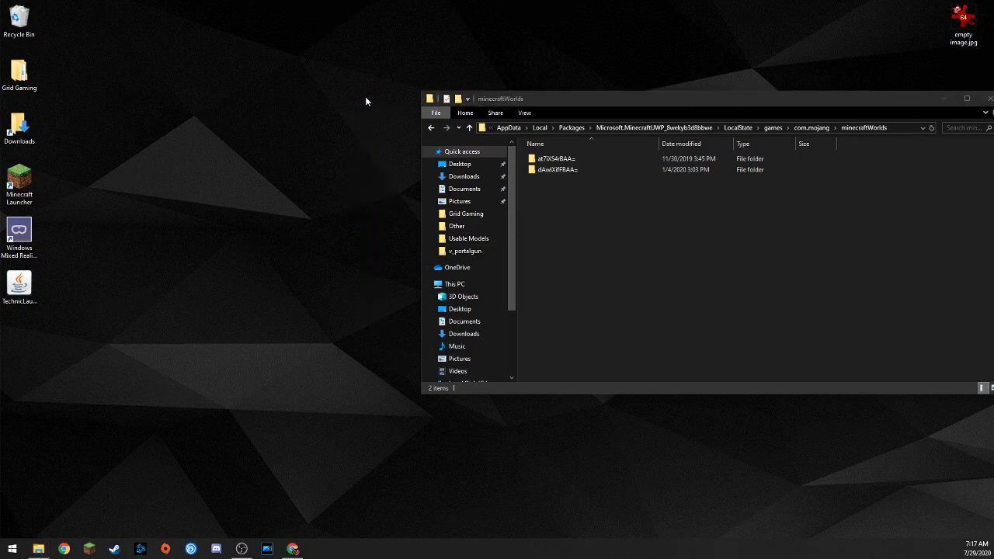
left_click_drag(737, 103, 535, 115)
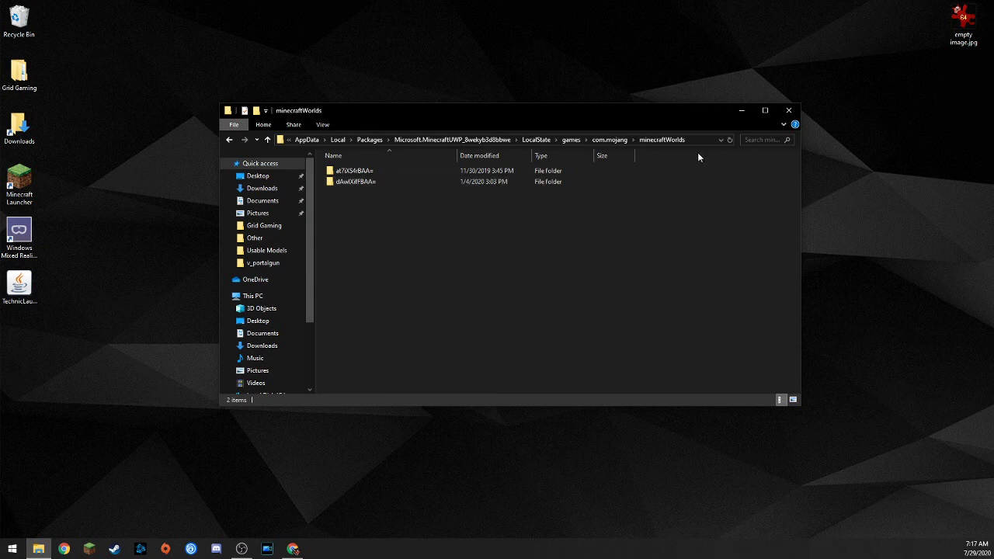
left_click_drag(406, 301, 573, 327)
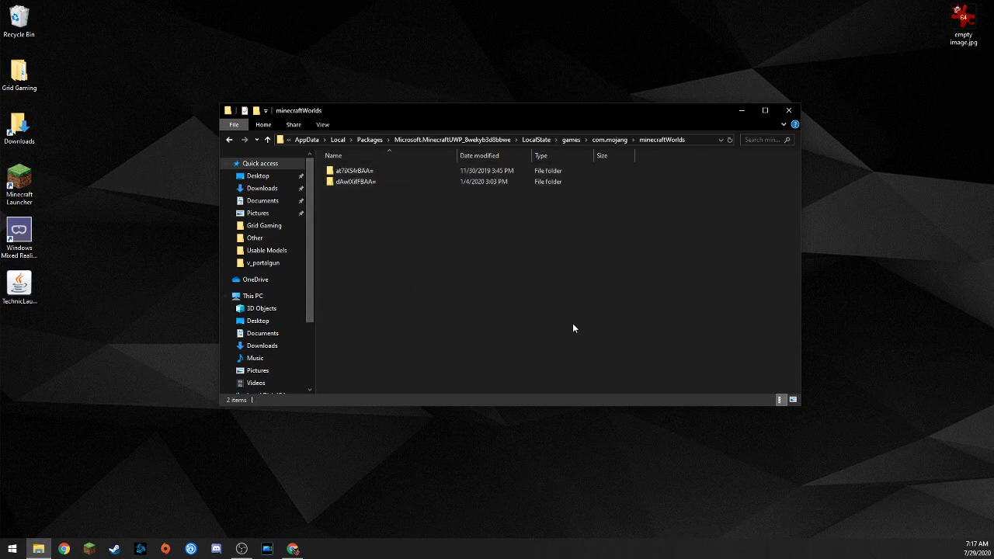